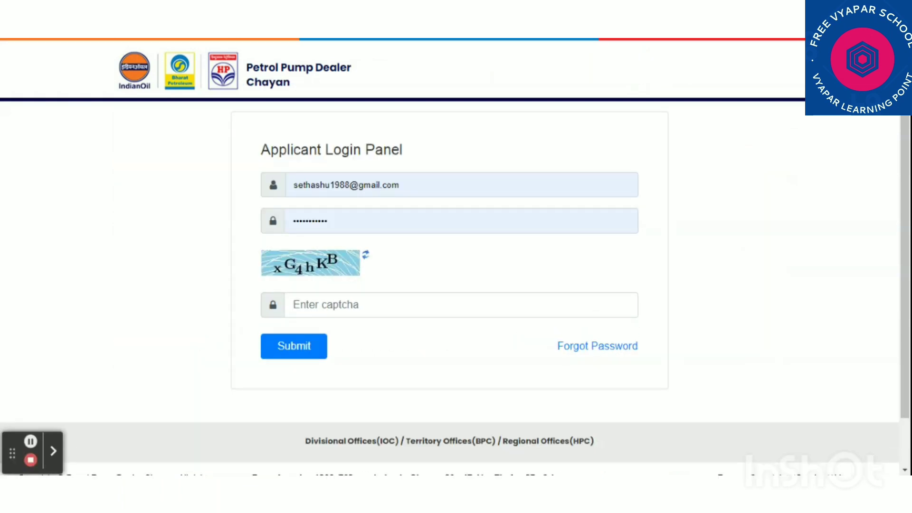
Enter the displayed captcha code and submit the login
click(327, 305)
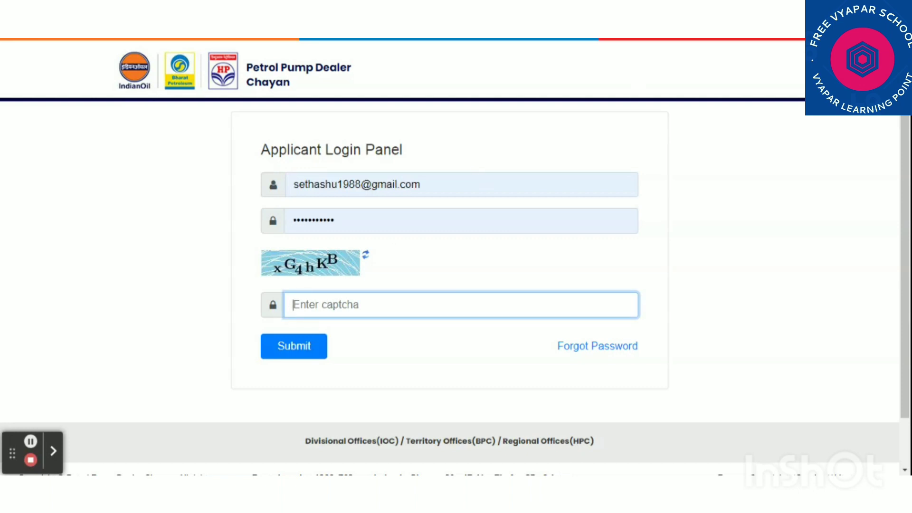
text(xG)
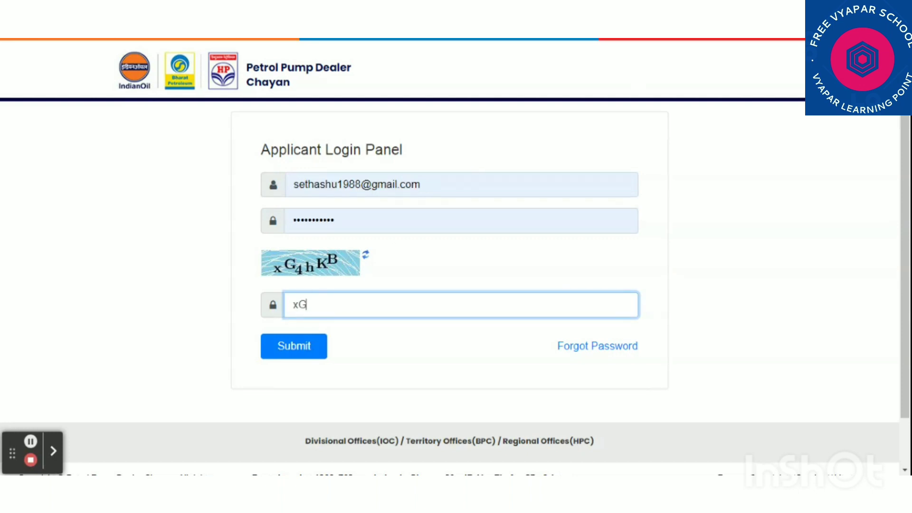
text(4hKB)
click(302, 354)
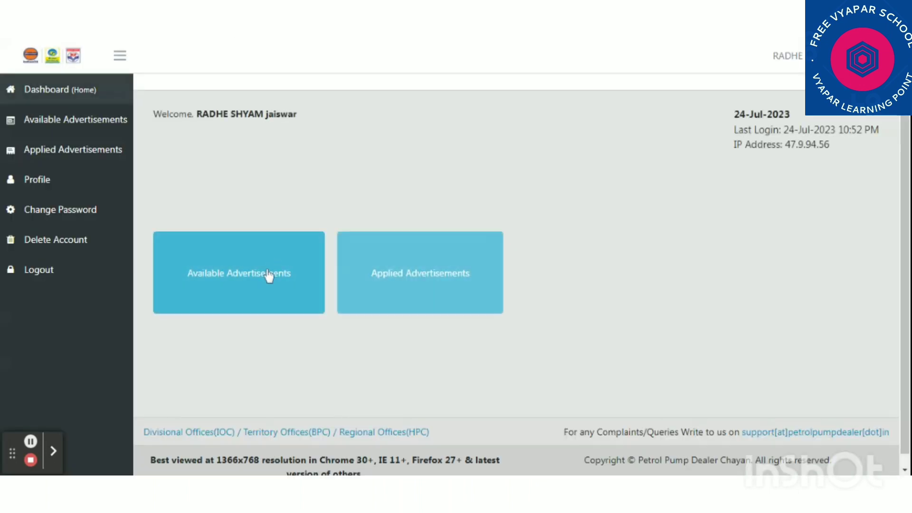
Show Available Advertisements filtered to company IOC and state UTTAR PRADESH
click(269, 274)
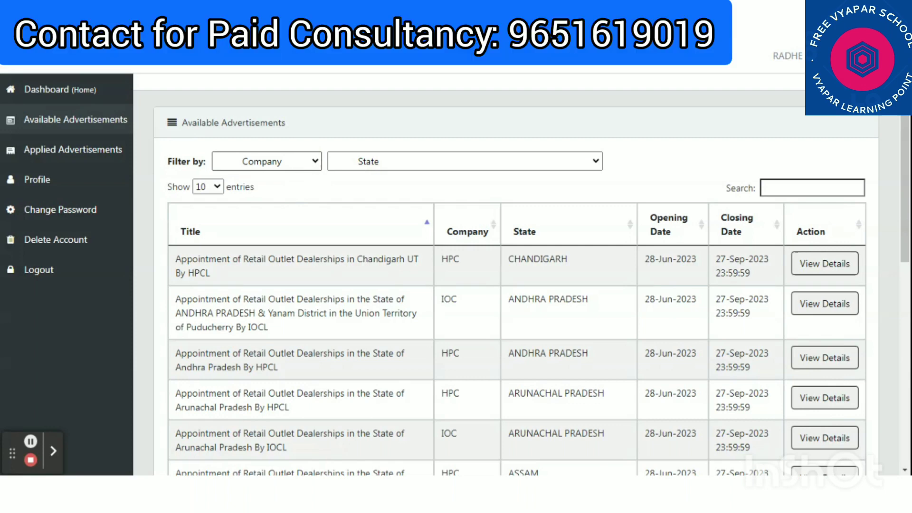
click(266, 190)
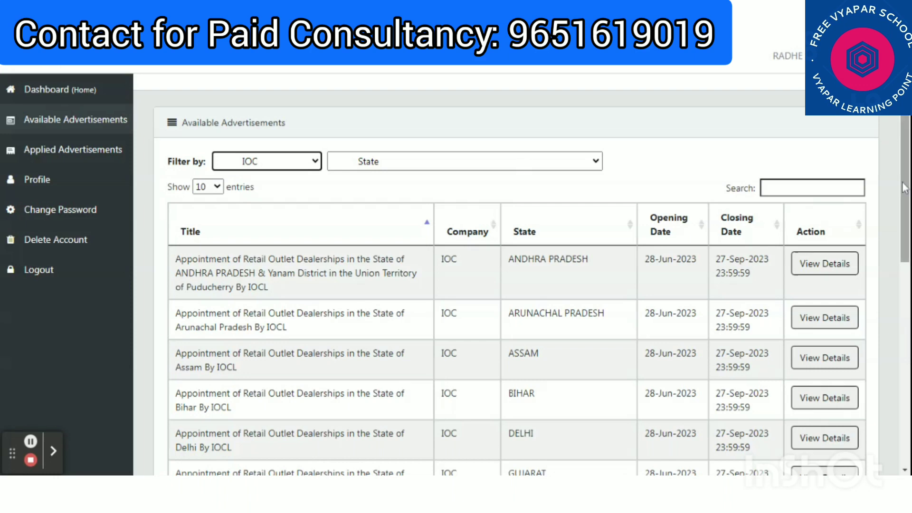
drag(904, 188, 904, 214)
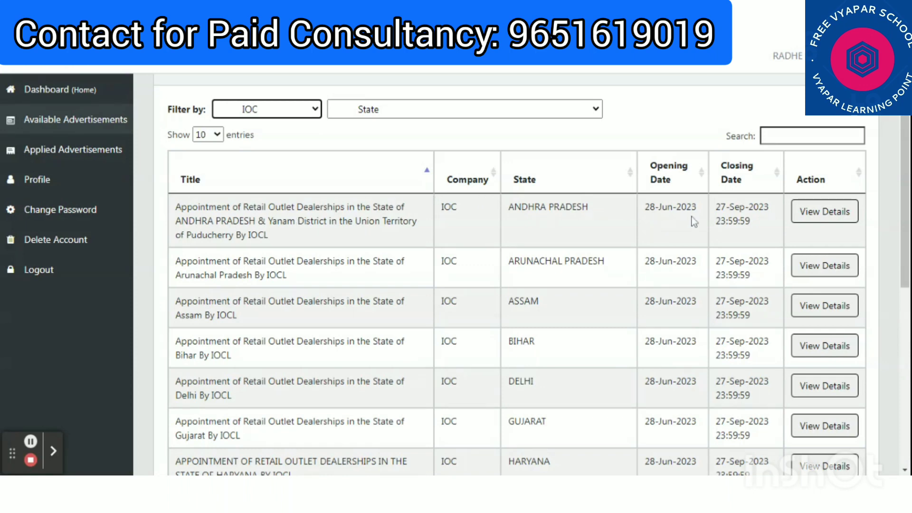
click(502, 116)
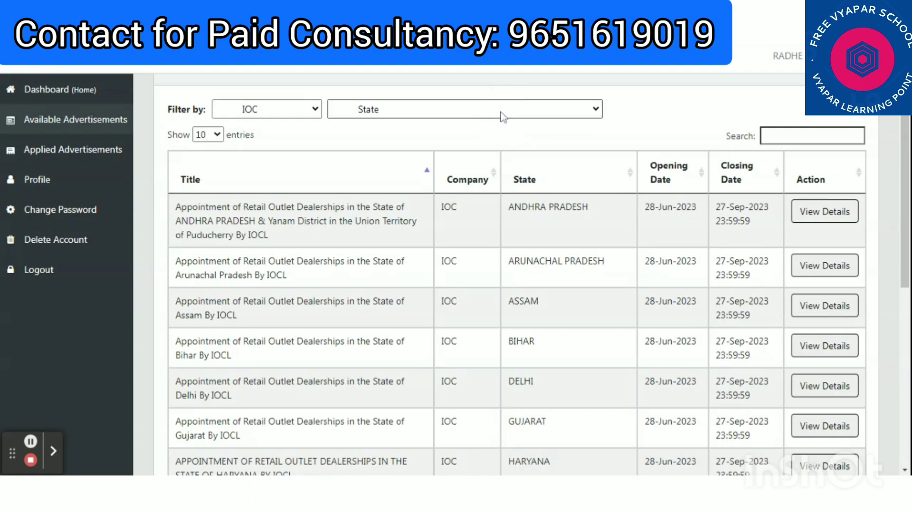
key(u)
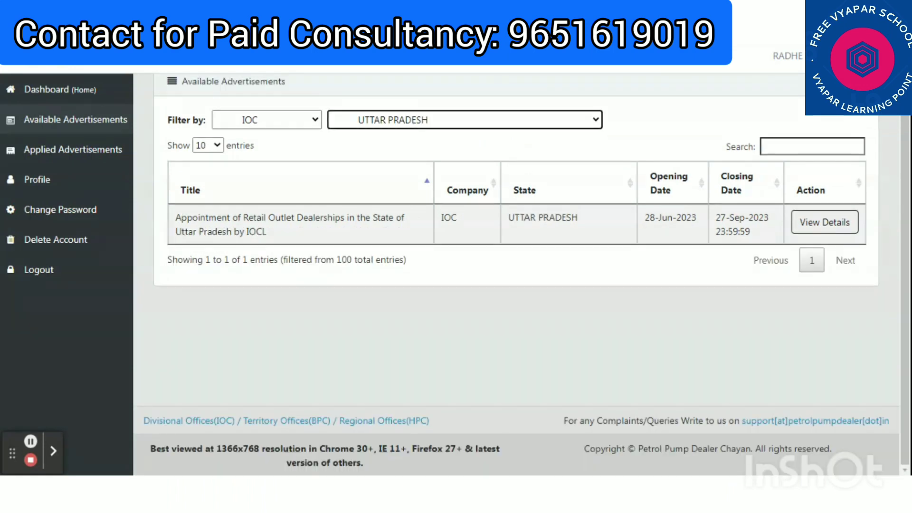
Open View Details for the Uttar Pradesh IOCL retail outlet advertisement
click(825, 222)
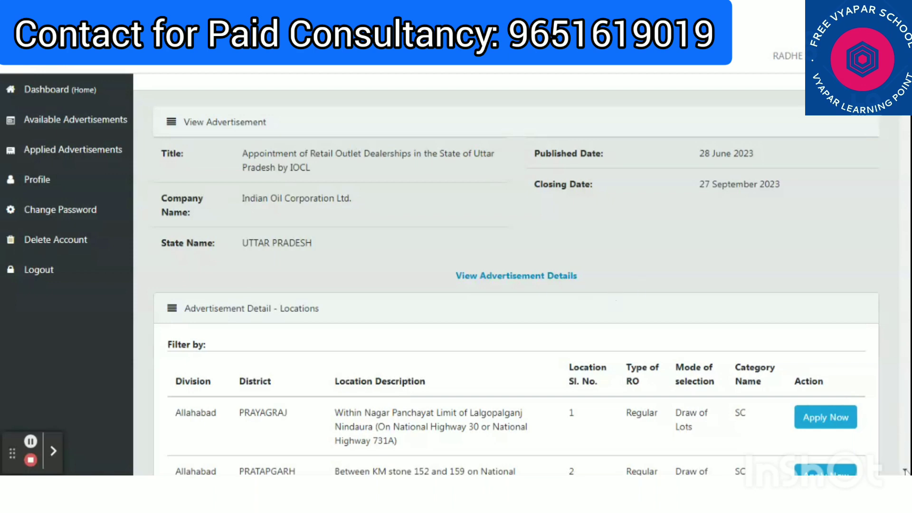
Filter the Locations table by District JAUNPUR
scroll(905, 471, down, 5)
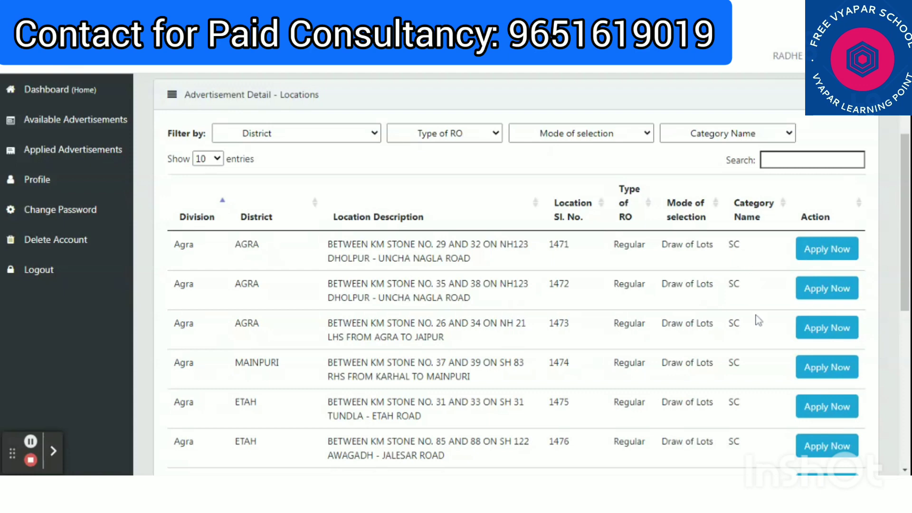
click(329, 135)
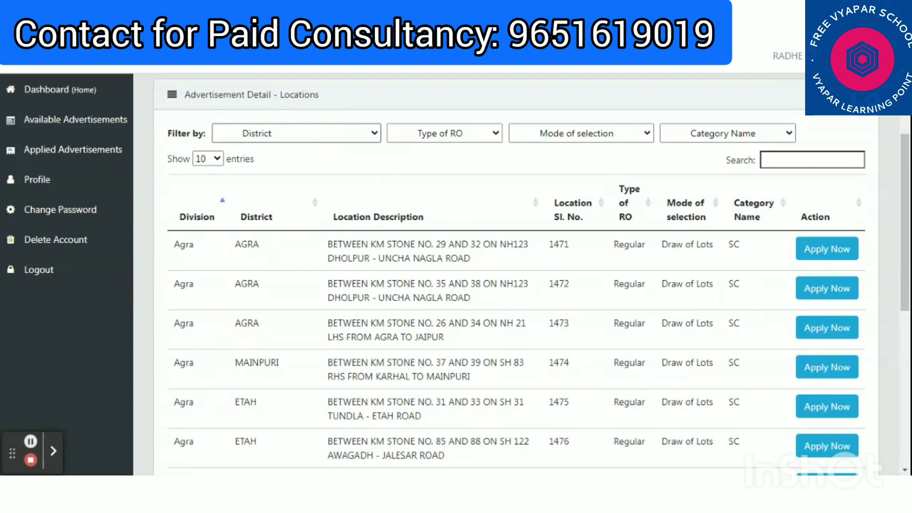
key(j)
key(Down)
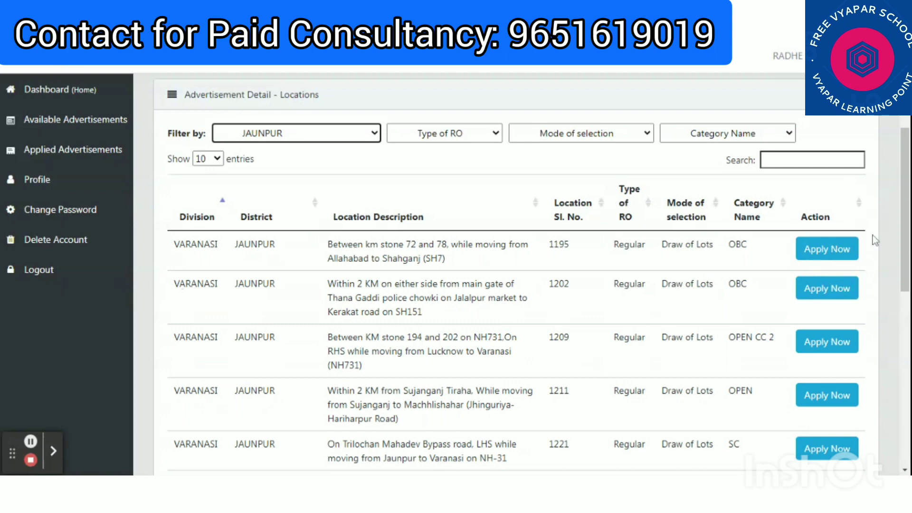
Filter JAUNPUR locations to Category SC and review the 10 resulting sites
drag(904, 223, 909, 170)
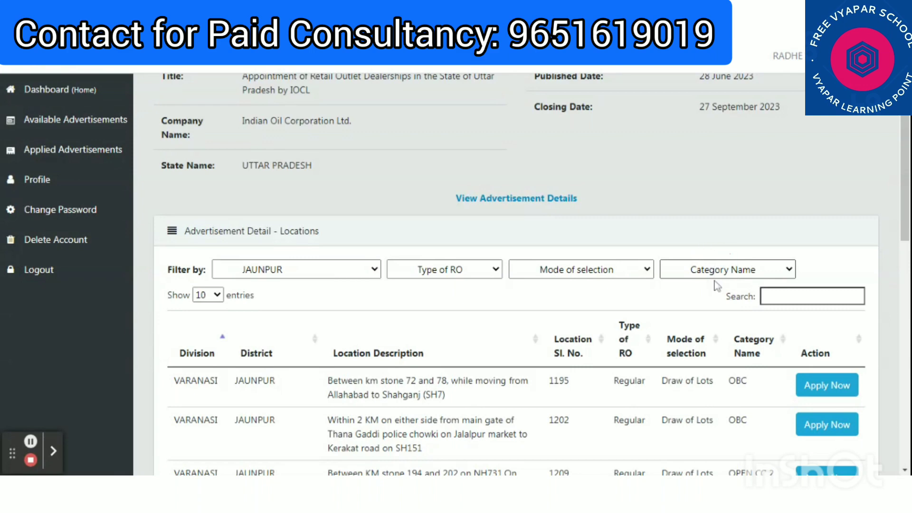
click(704, 398)
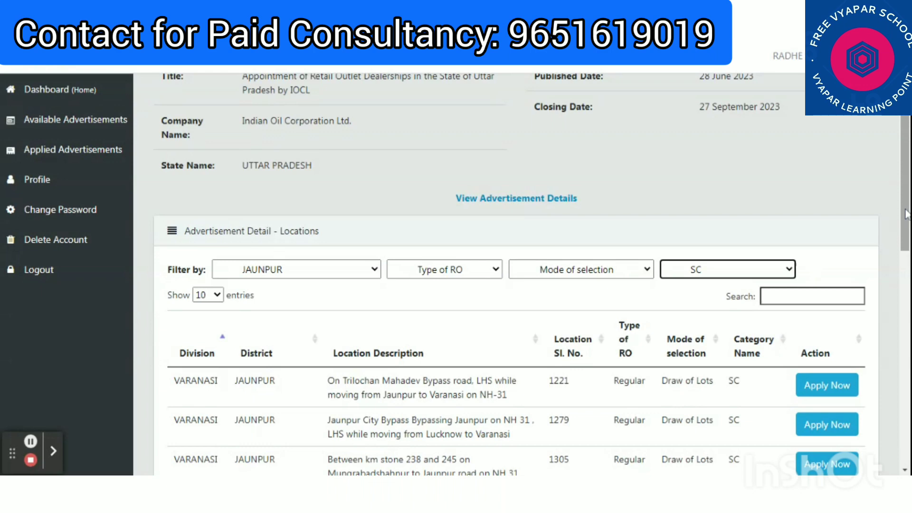
drag(906, 214, 901, 250)
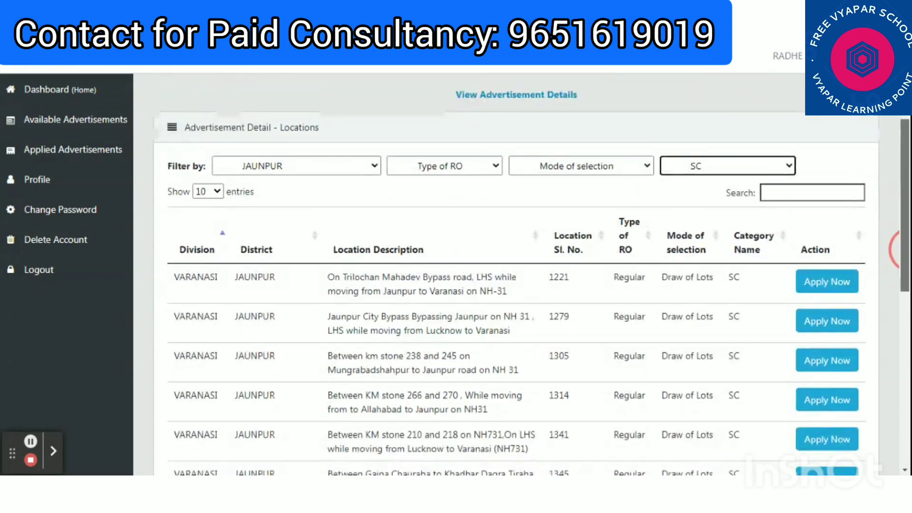
scroll(896, 249, down, 3)
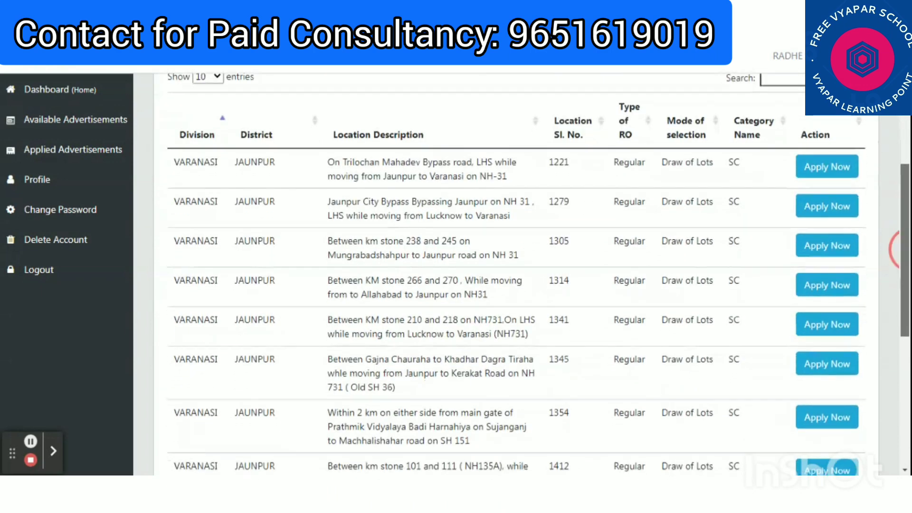
scroll(896, 250, down, 1)
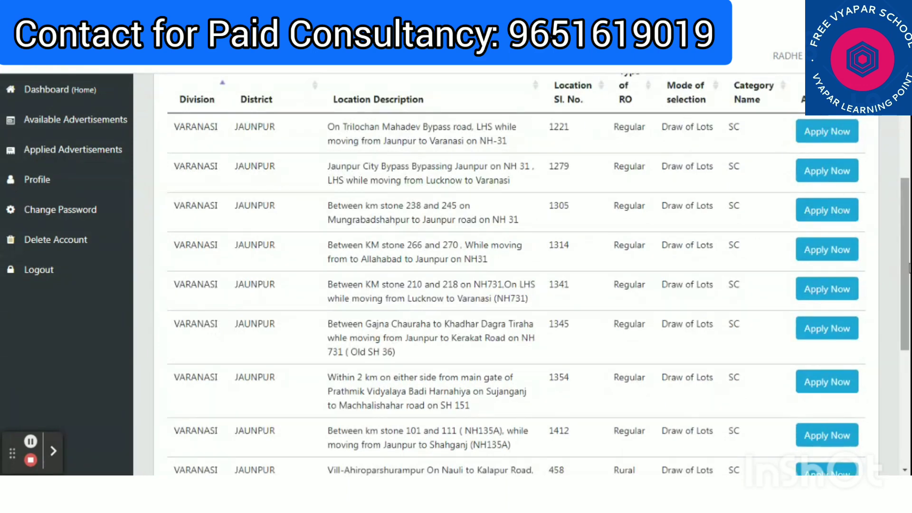
scroll(903, 258, down, 4)
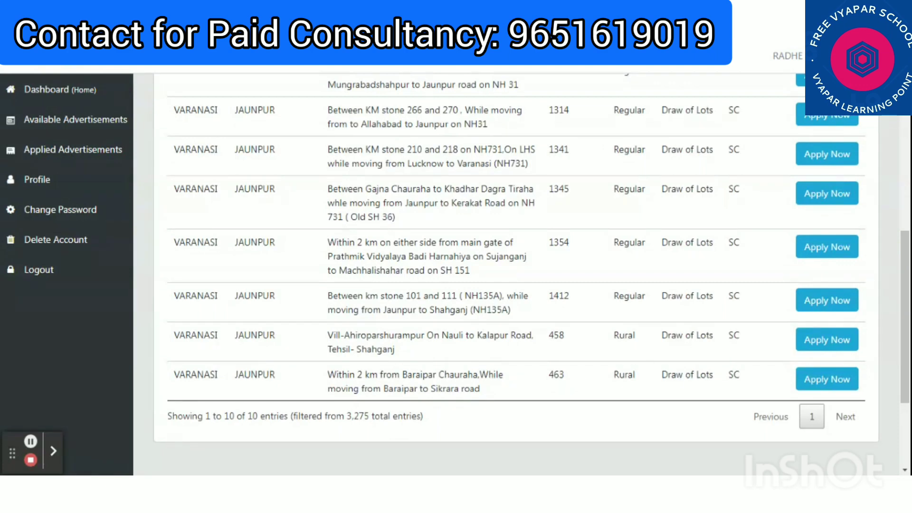
Apply for location 463, Baraipar Chauraha to Sikrara road
click(820, 386)
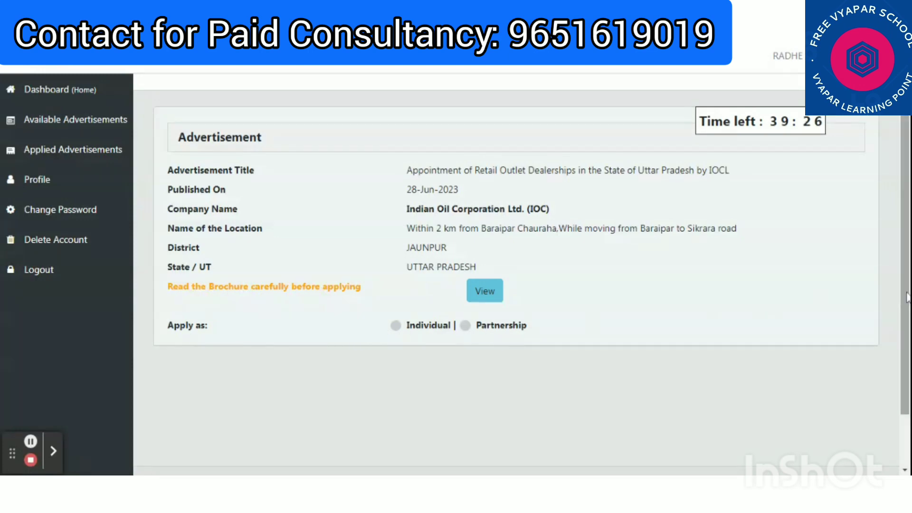
drag(907, 296, 903, 328)
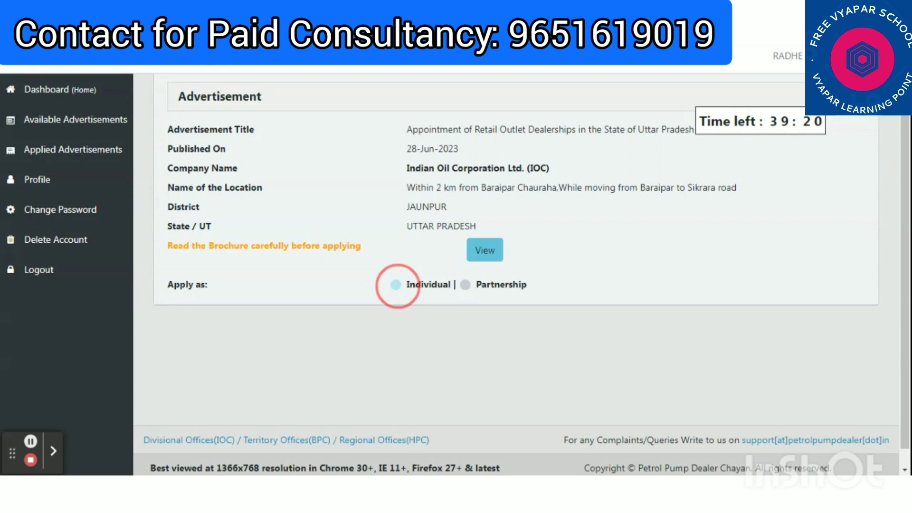
Choose Individual for Apply as and bring the application form into view
click(396, 284)
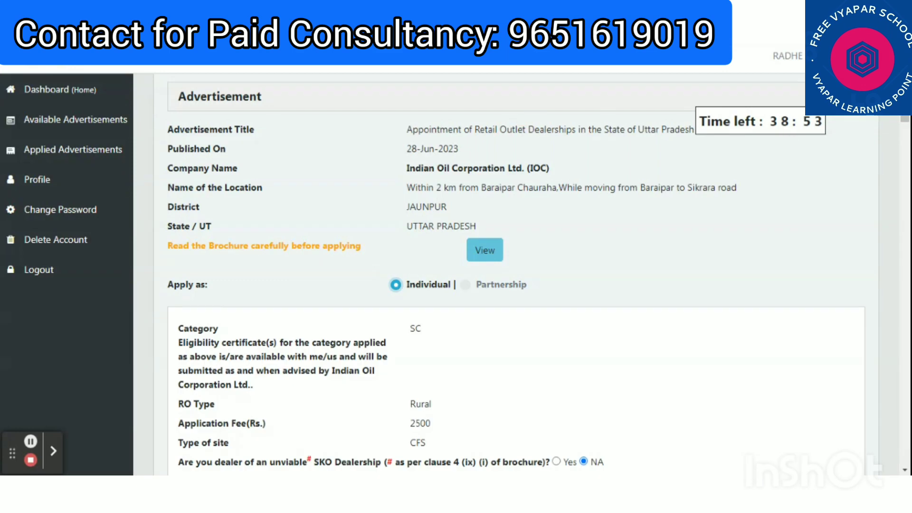
scroll(437, 84, down, 3)
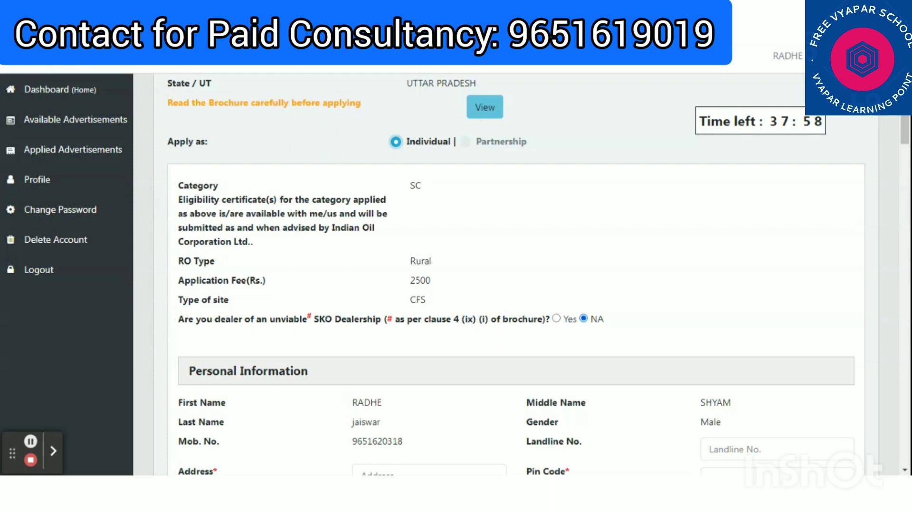
Fill in the applicant's address and pin code
click(905, 132)
drag(905, 132, 907, 163)
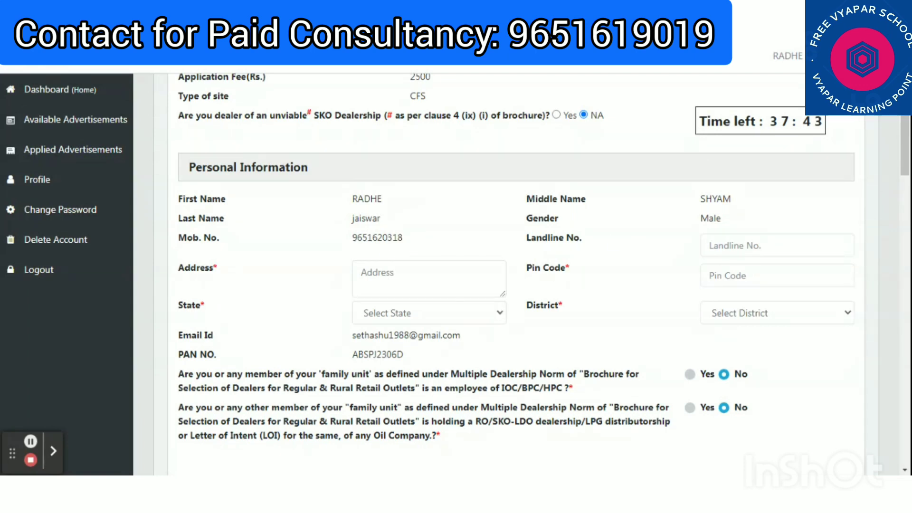
click(380, 278)
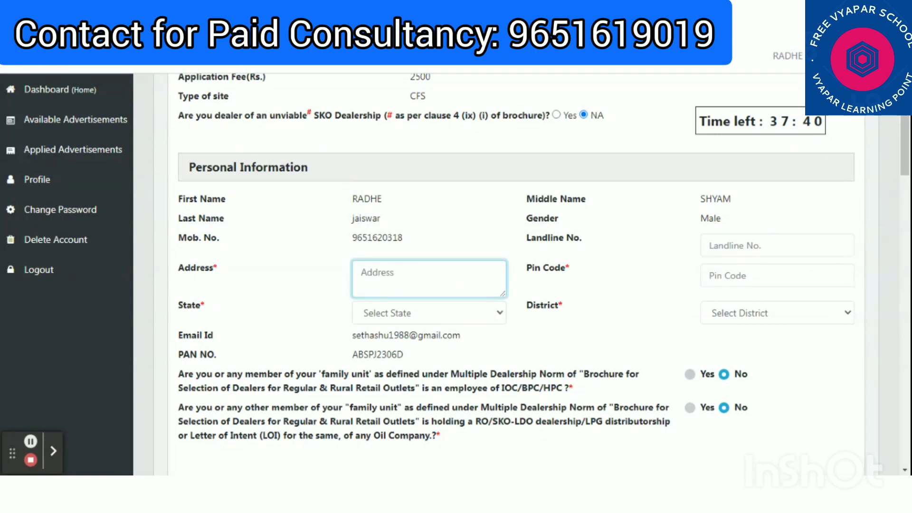
click(777, 275)
click(377, 280)
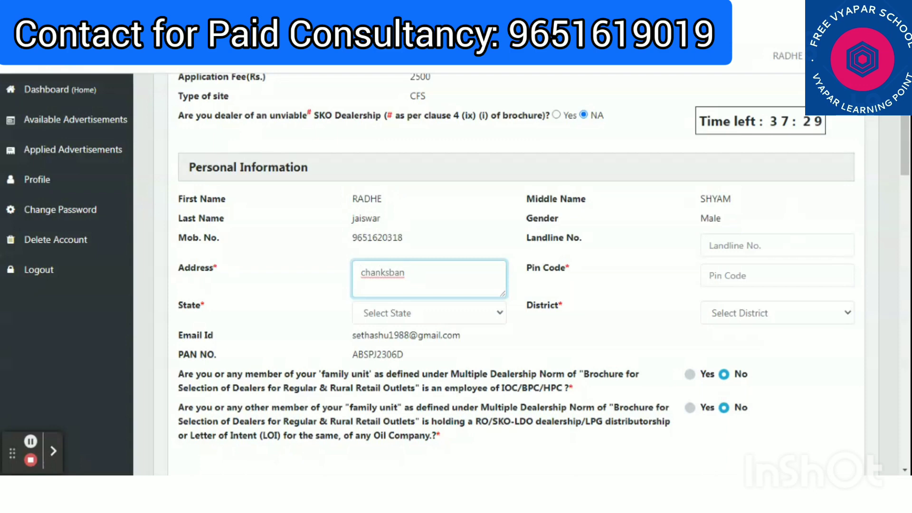
click(777, 275)
text(22)
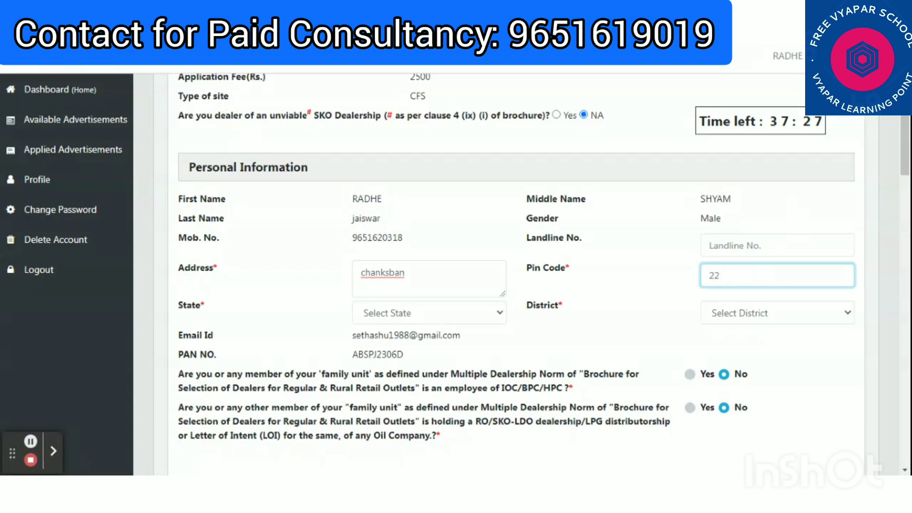
text(2161)
Set the address state to UTTAR PRADESH and district to JAUNPUR
click(449, 316)
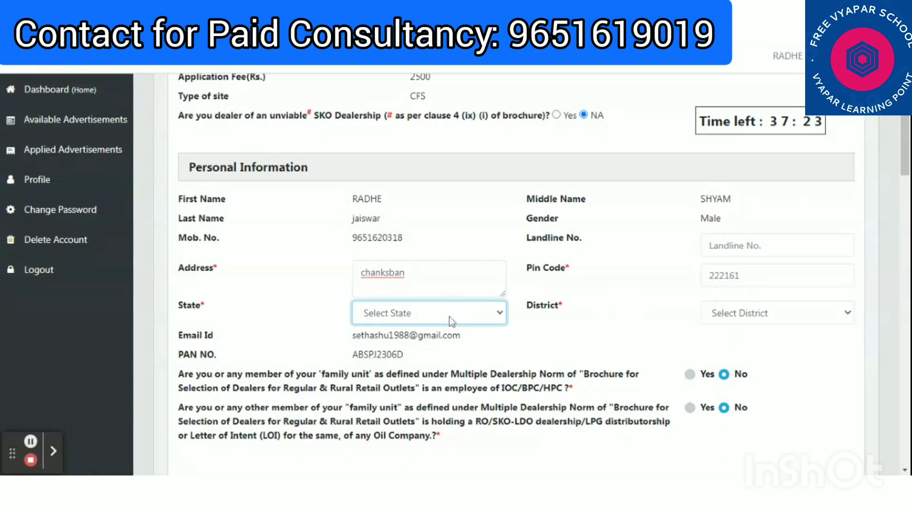
key(u)
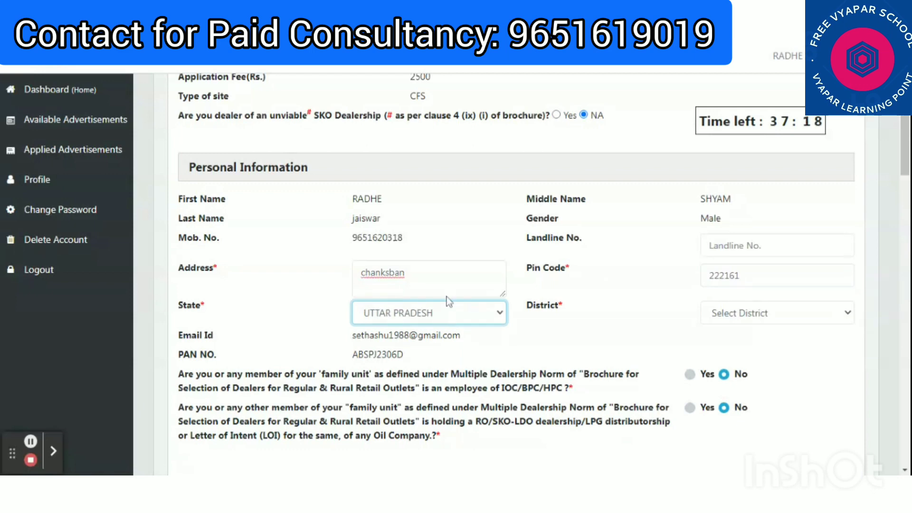
click(586, 341)
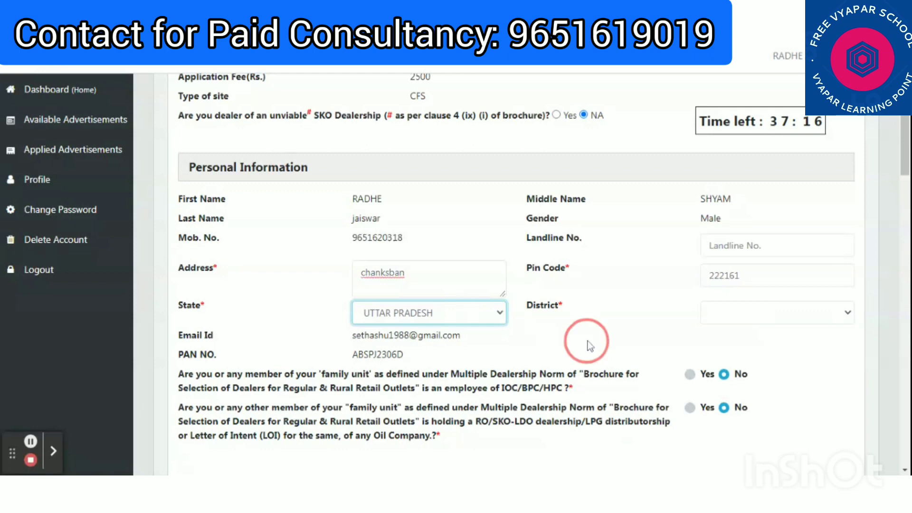
click(764, 321)
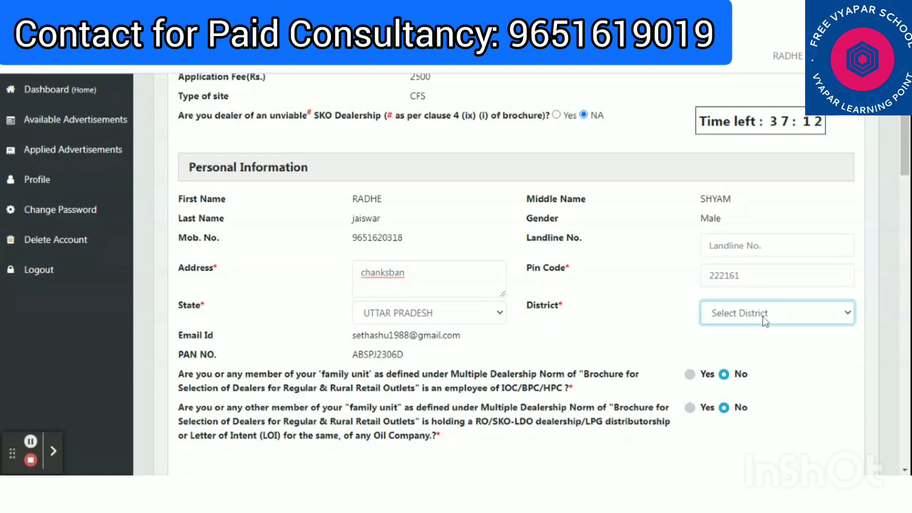
text(jau)
click(631, 316)
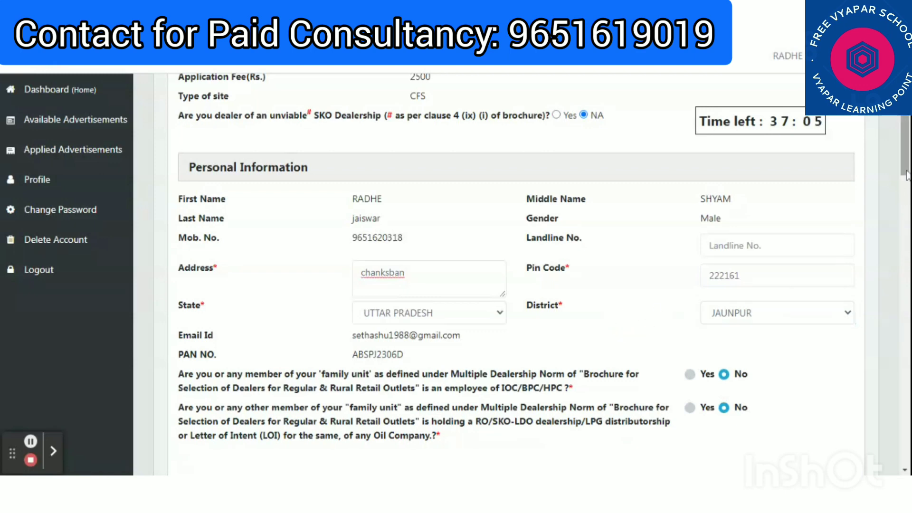
drag(907, 175, 907, 204)
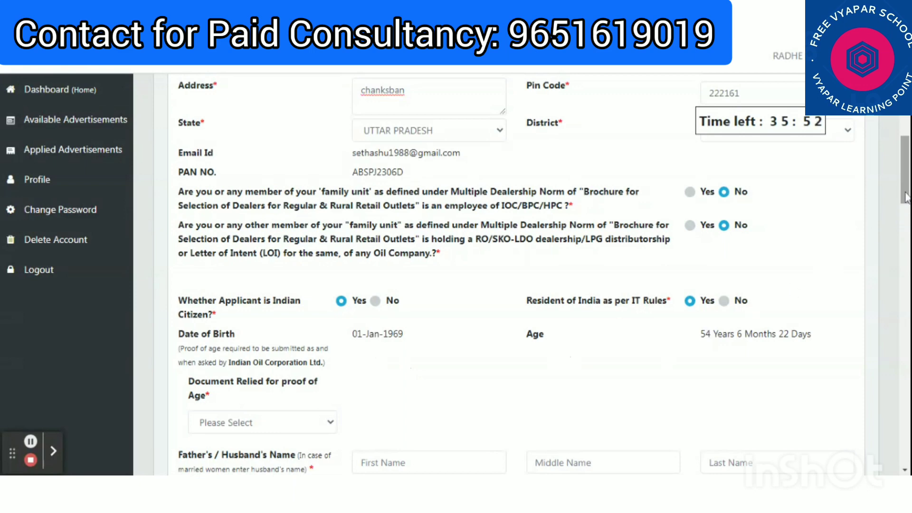
Set Document Relied for proof of Age to Pan Card
drag(905, 197, 905, 216)
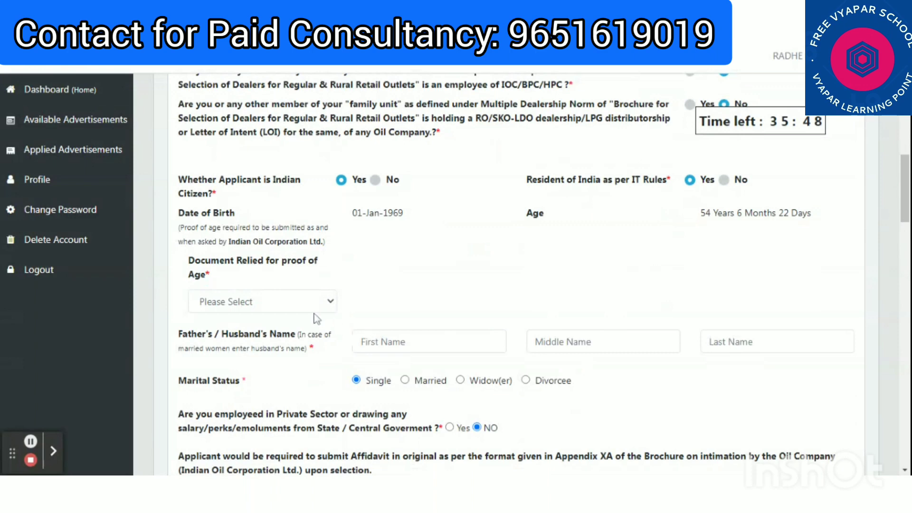
click(317, 303)
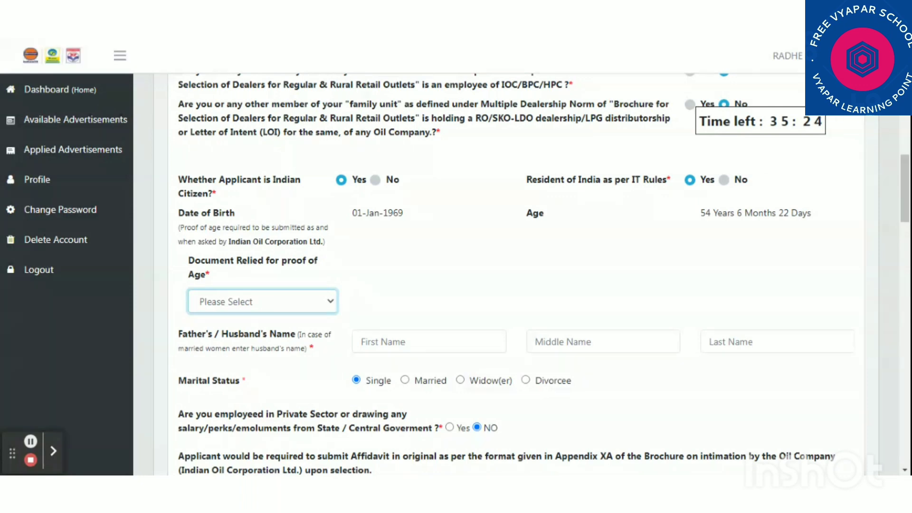
click(445, 271)
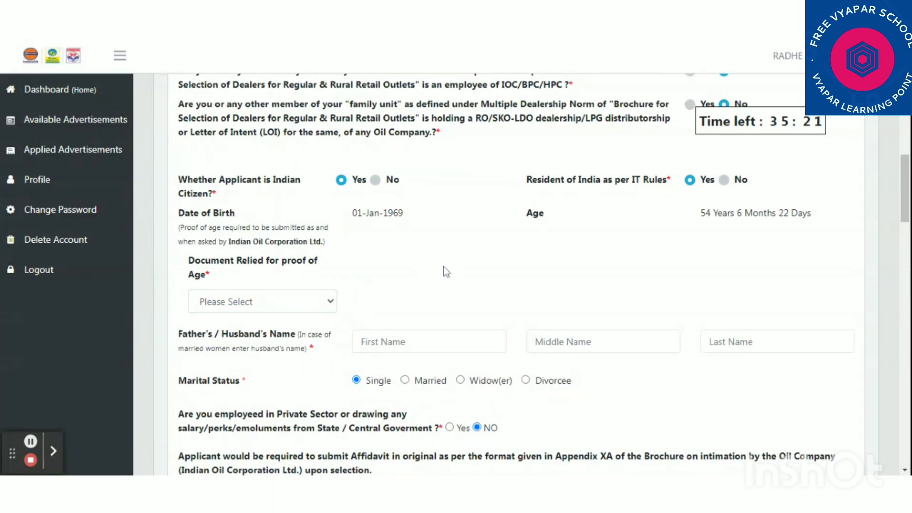
click(259, 304)
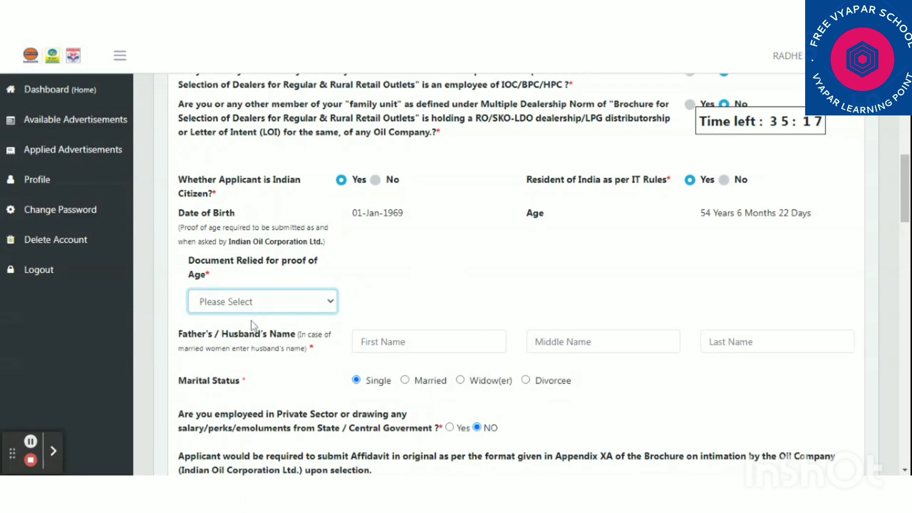
key(p)
Enter the father's first name, correcting an initial typo
click(379, 335)
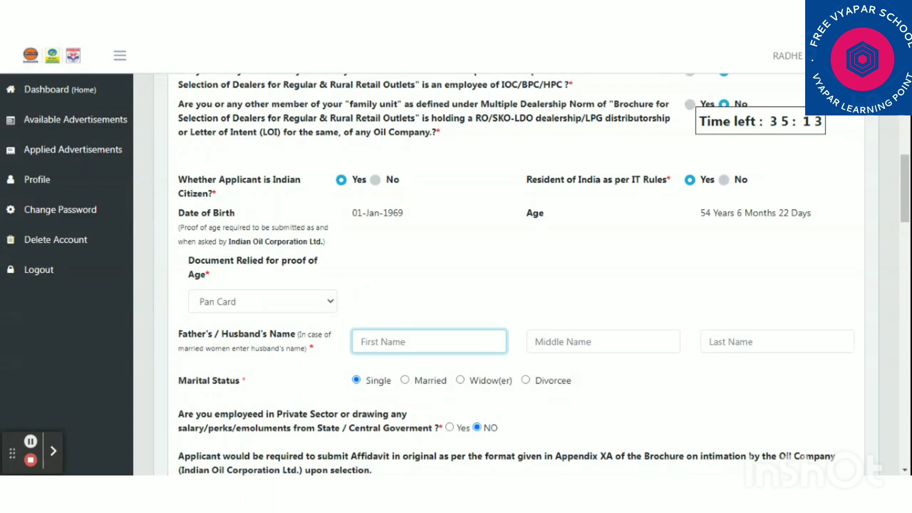
text(Ram Adhaar)
click(673, 391)
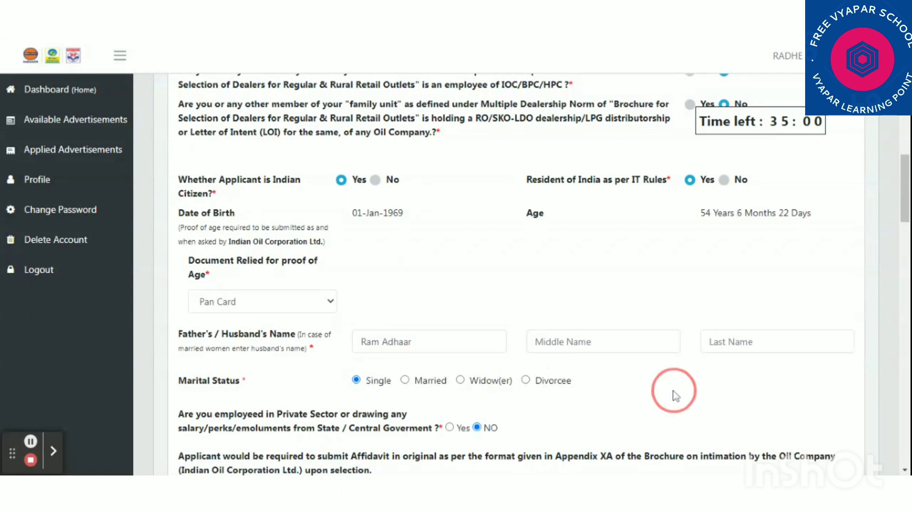
Set status Married, enter the spouse's first and last names, answer Yes to private employment
click(404, 380)
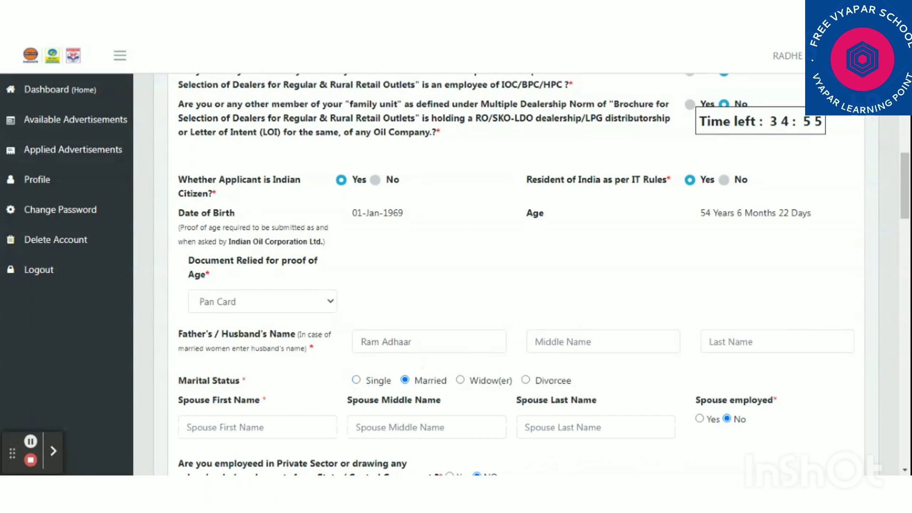
drag(906, 171, 905, 204)
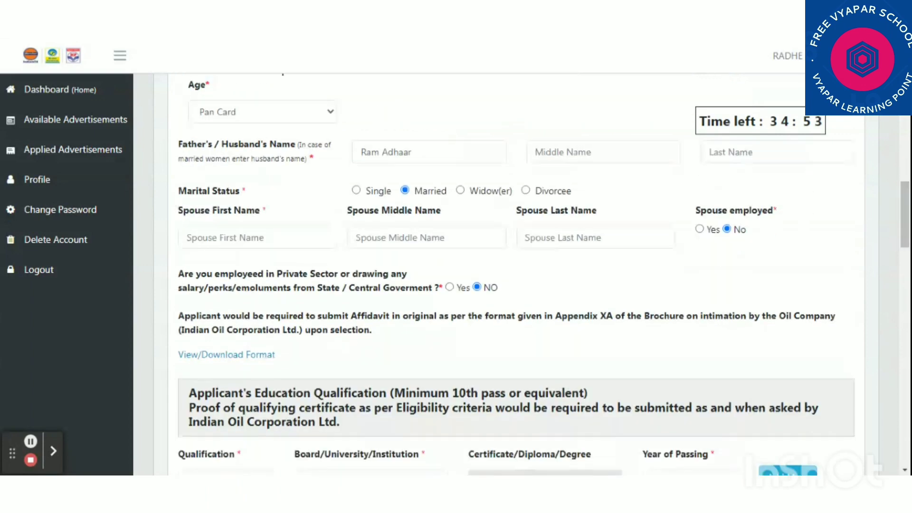
click(216, 236)
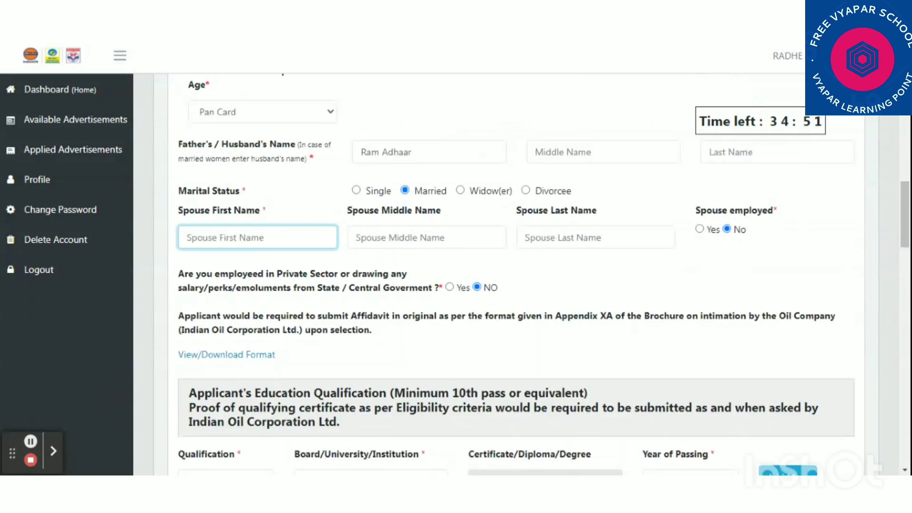
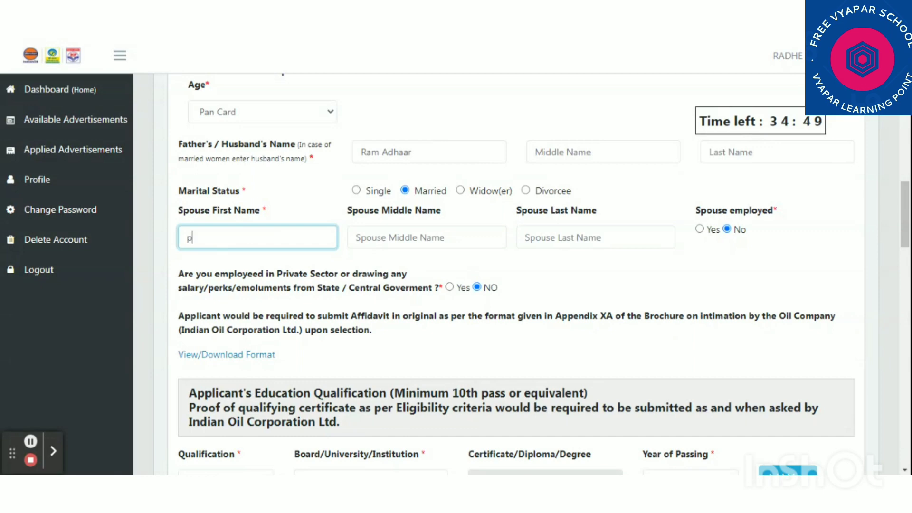
key(Tab)
key(Tab)
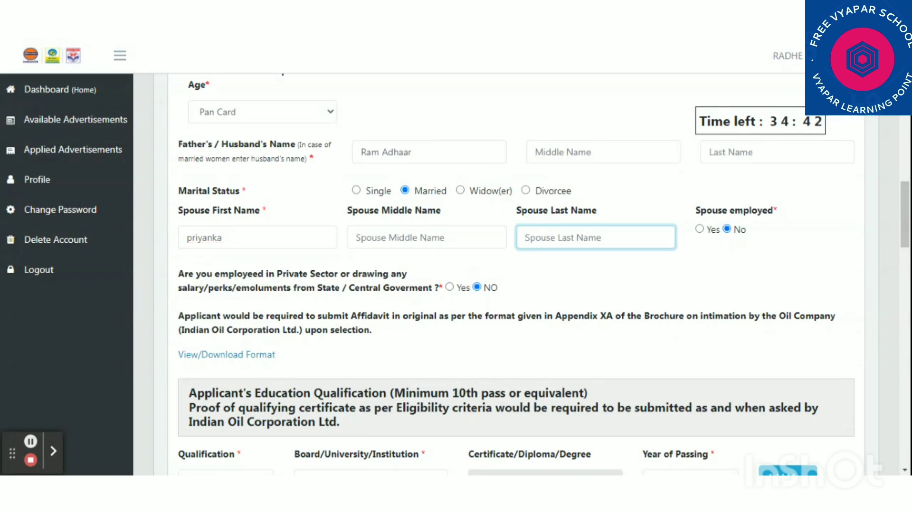
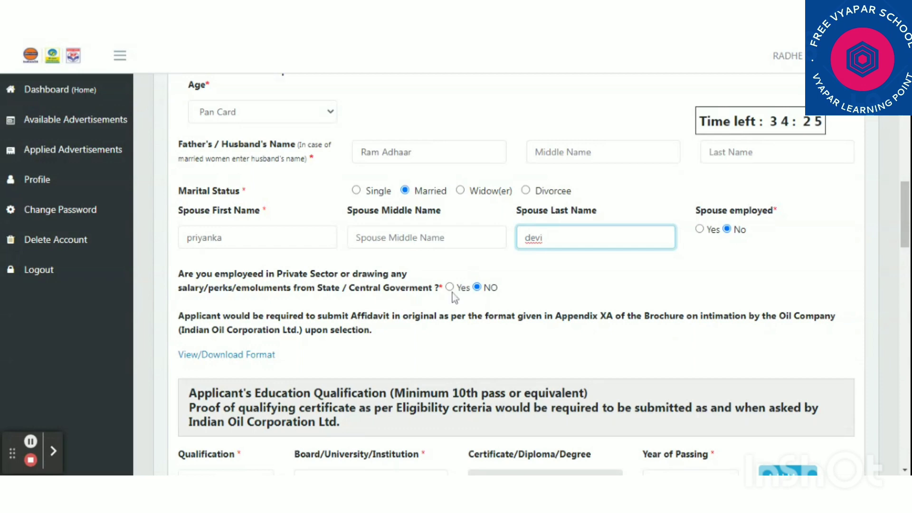
click(450, 287)
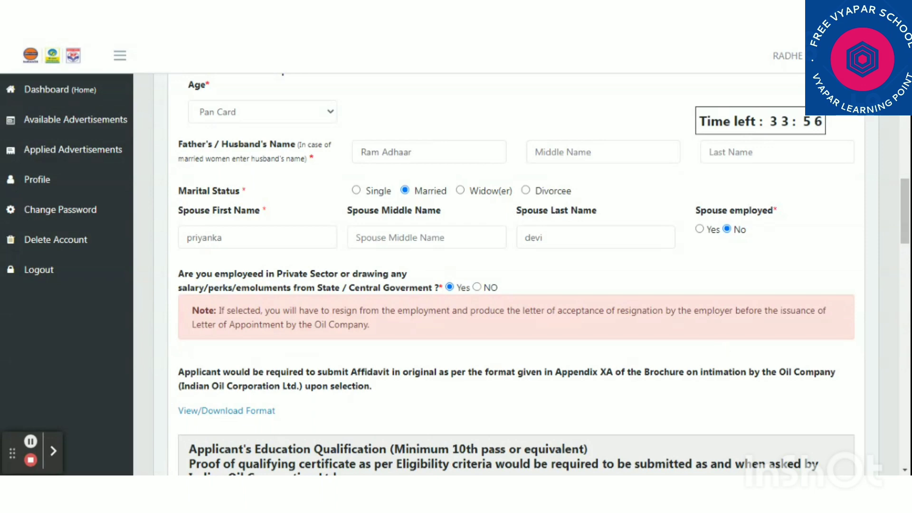
Switch the private-sector employment answer to NO, removing the resignation note
click(477, 288)
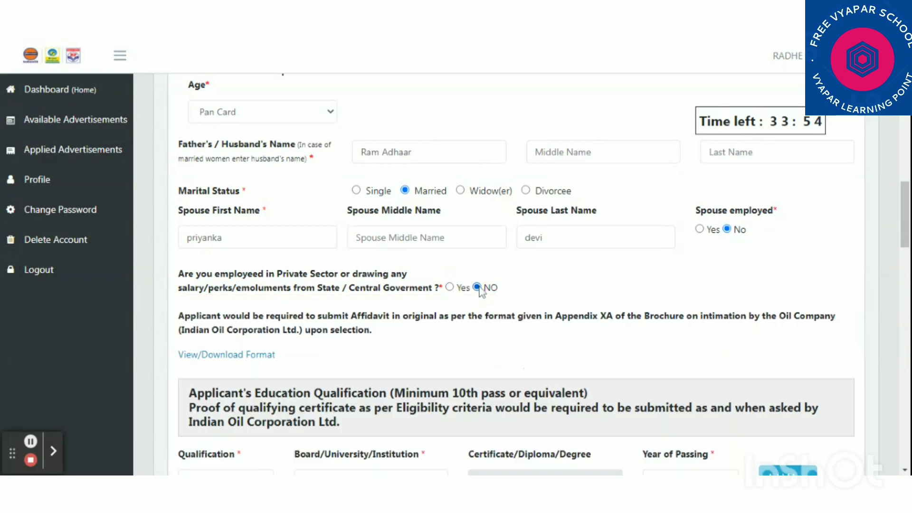
click(904, 237)
drag(905, 237, 904, 253)
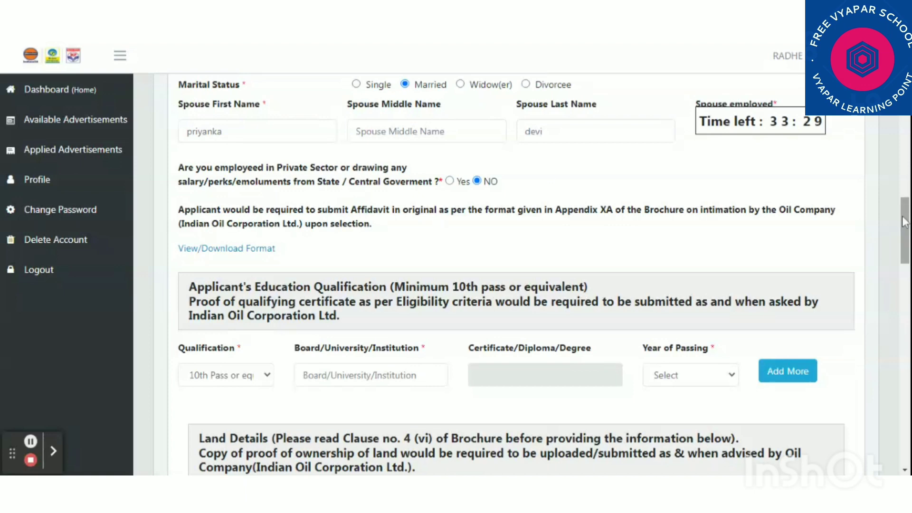
Enter 'upboard' as the board for the 10th Pass education row
scroll(903, 221, down, 3)
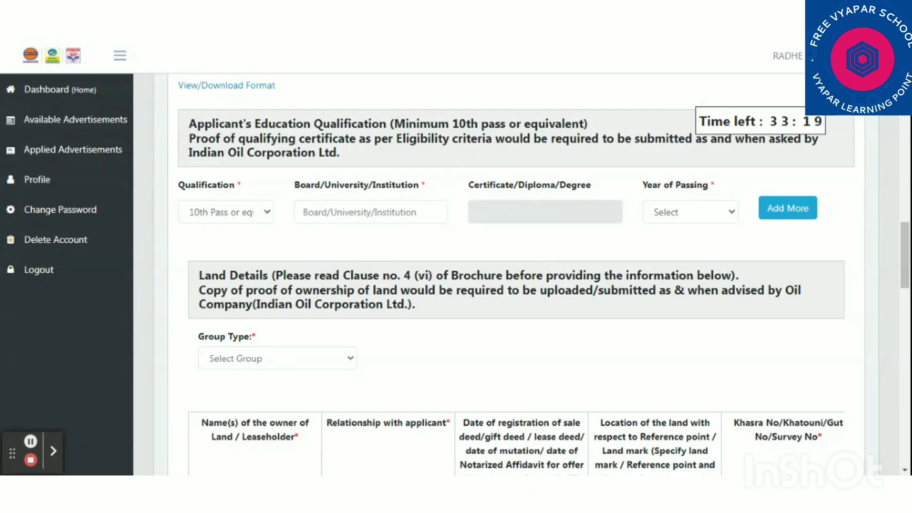
click(265, 215)
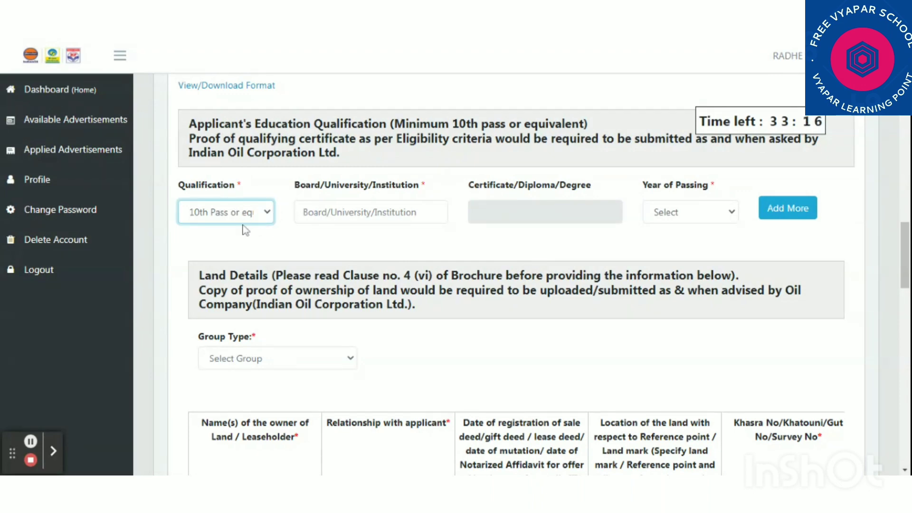
click(326, 213)
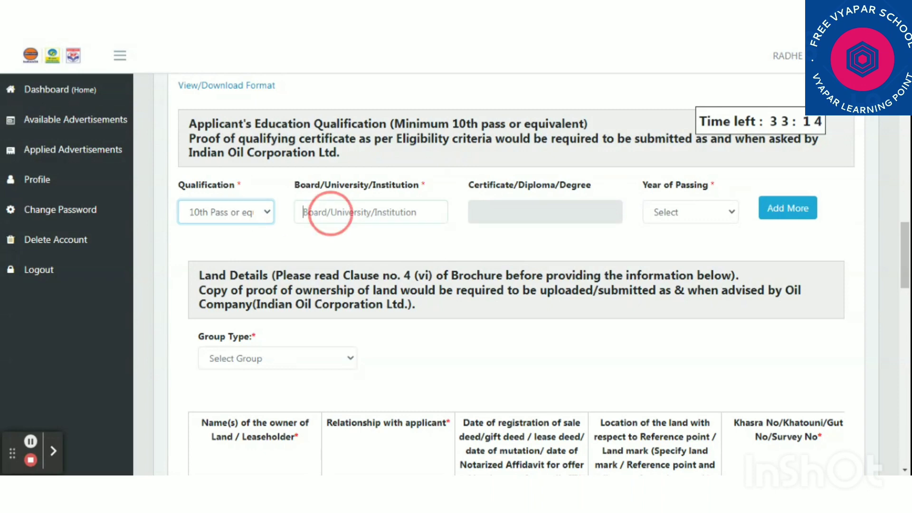
text(up)
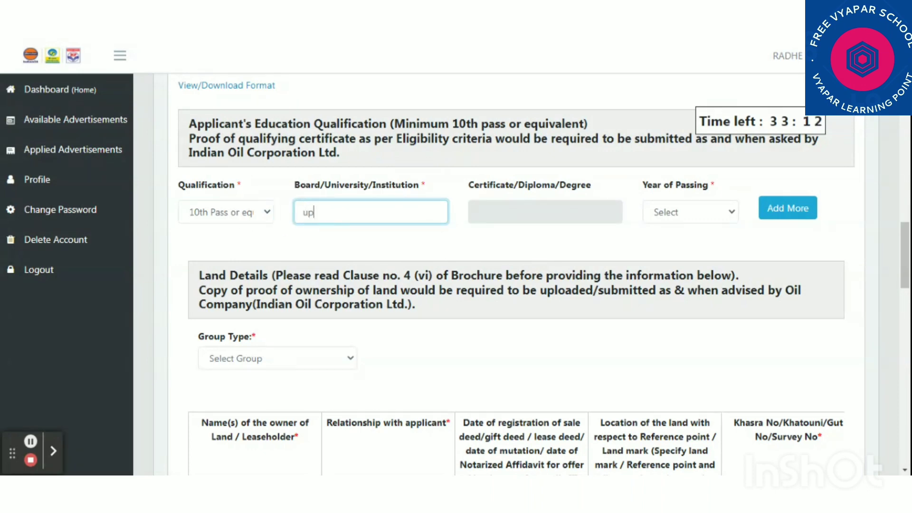
text(board)
Set the education row's year of passing to 1990
click(545, 212)
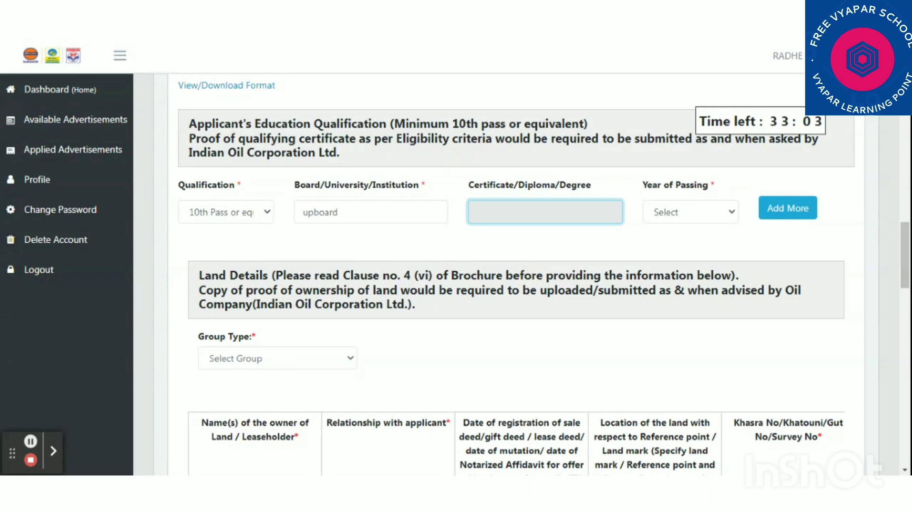
click(690, 212)
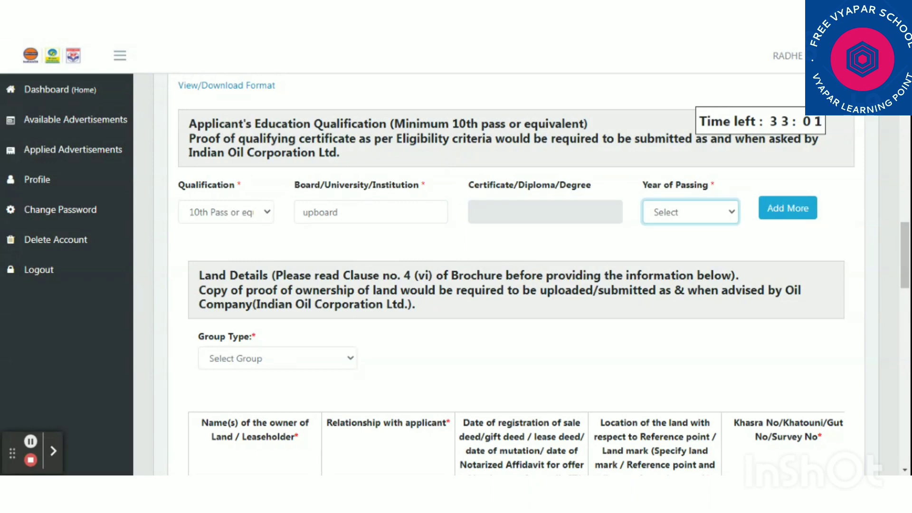
text(2009)
key(Down)
key(Down)
key(Down)
key(Down)
text(1995)
key(Up)
key(Up)
key(Down)
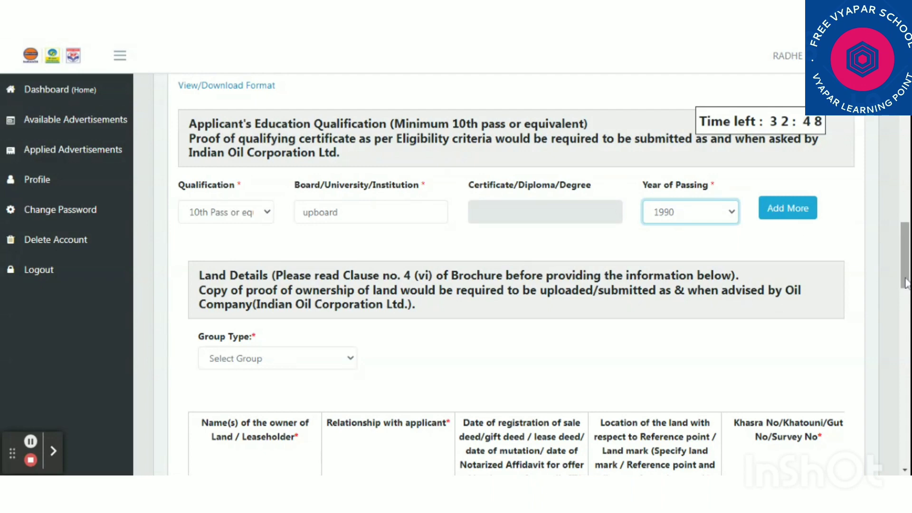
mouse_move(906, 284)
mouse_down()
mouse_move(907, 309)
mouse_move(908, 297)
mouse_up()
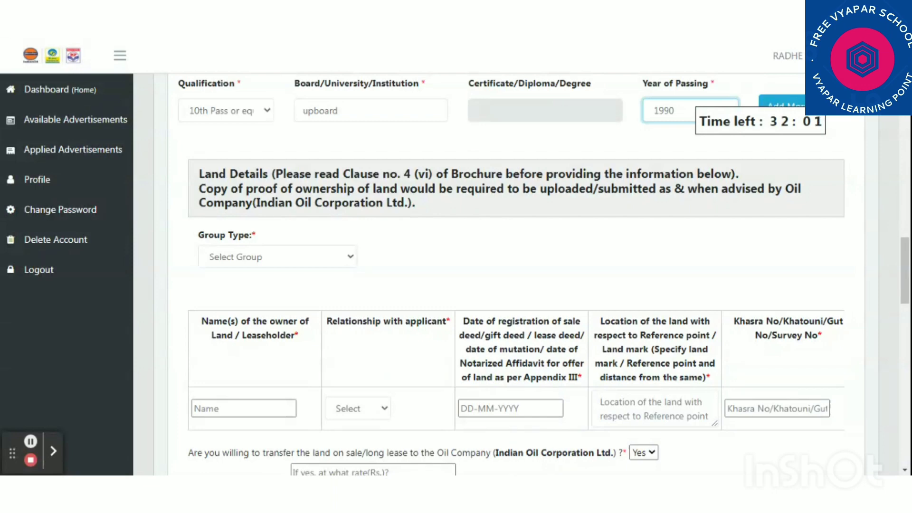
Choose Group 1 as the land Group Type and type the landowner's name in the land table
click(290, 258)
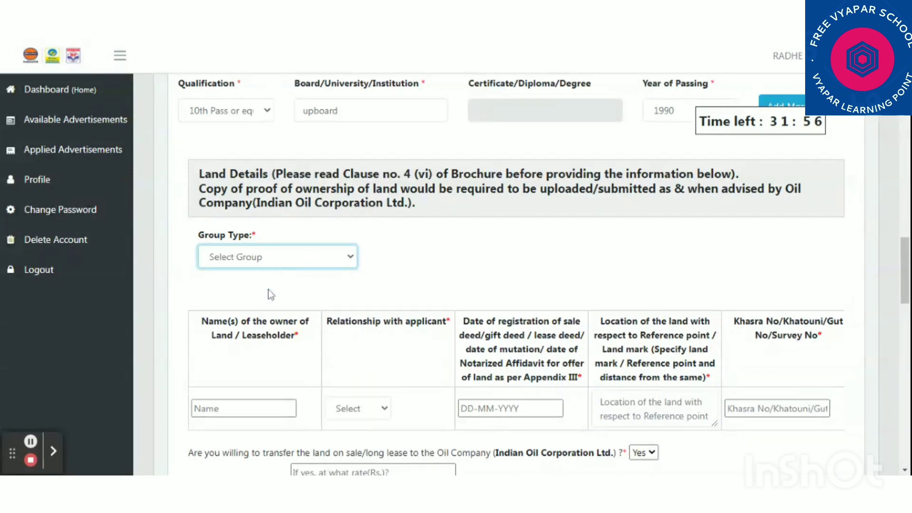
key(Down)
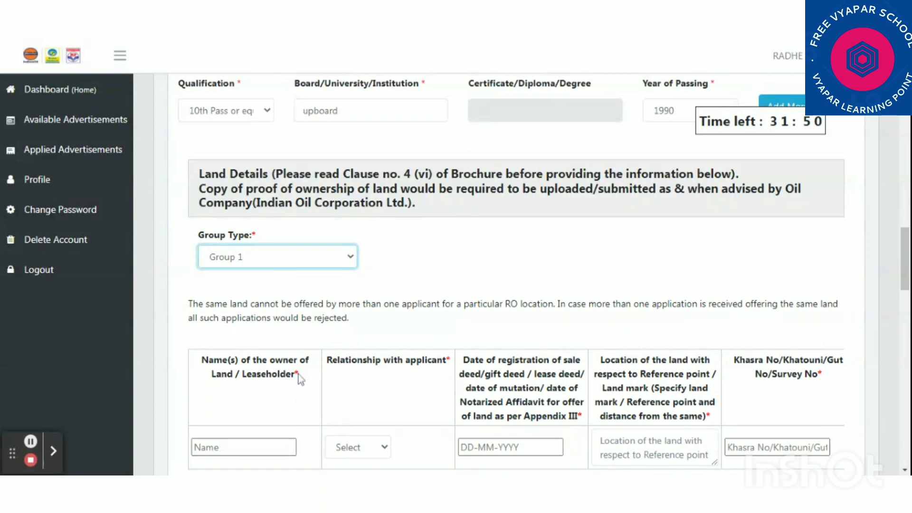
click(234, 442)
click(234, 447)
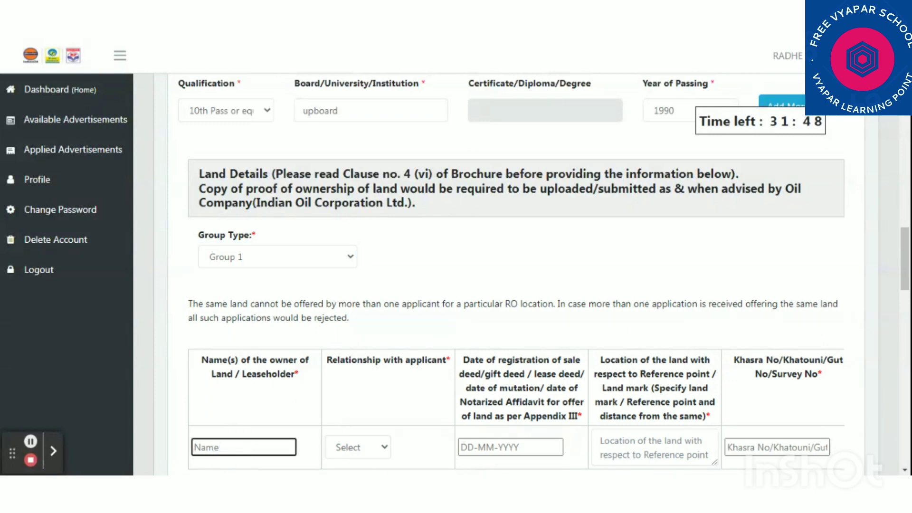
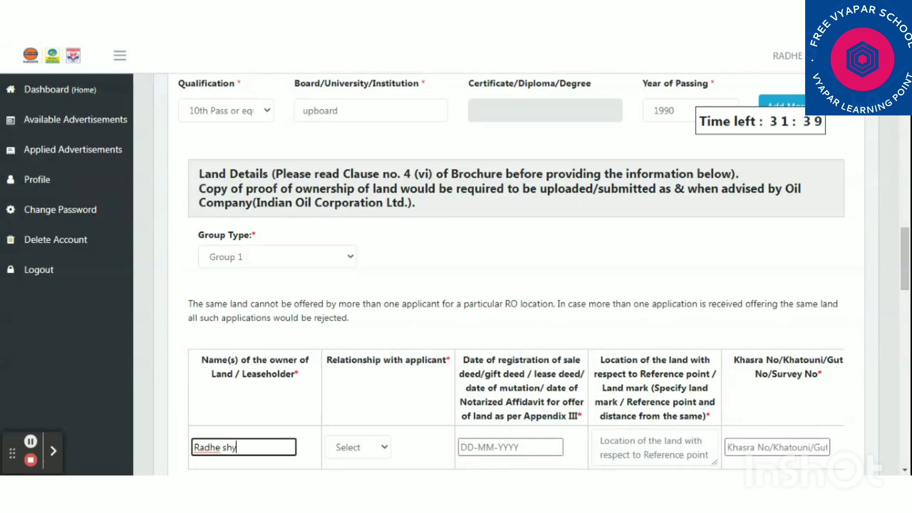